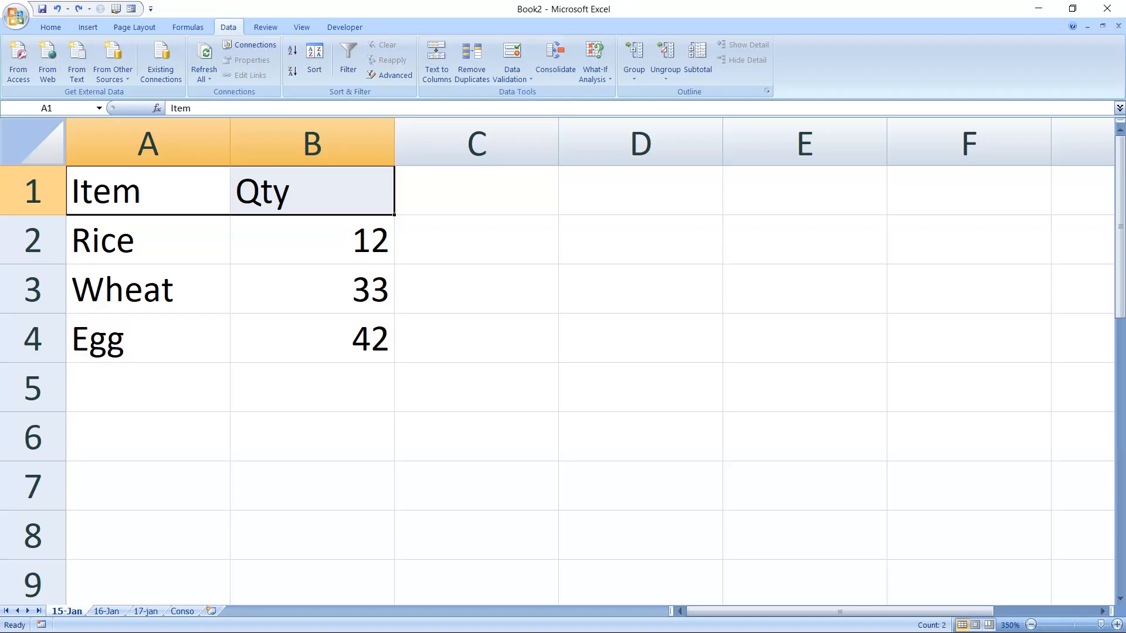
# Show the Conso sheet and zoom in to enlarge it.
pyautogui.click(183, 612)
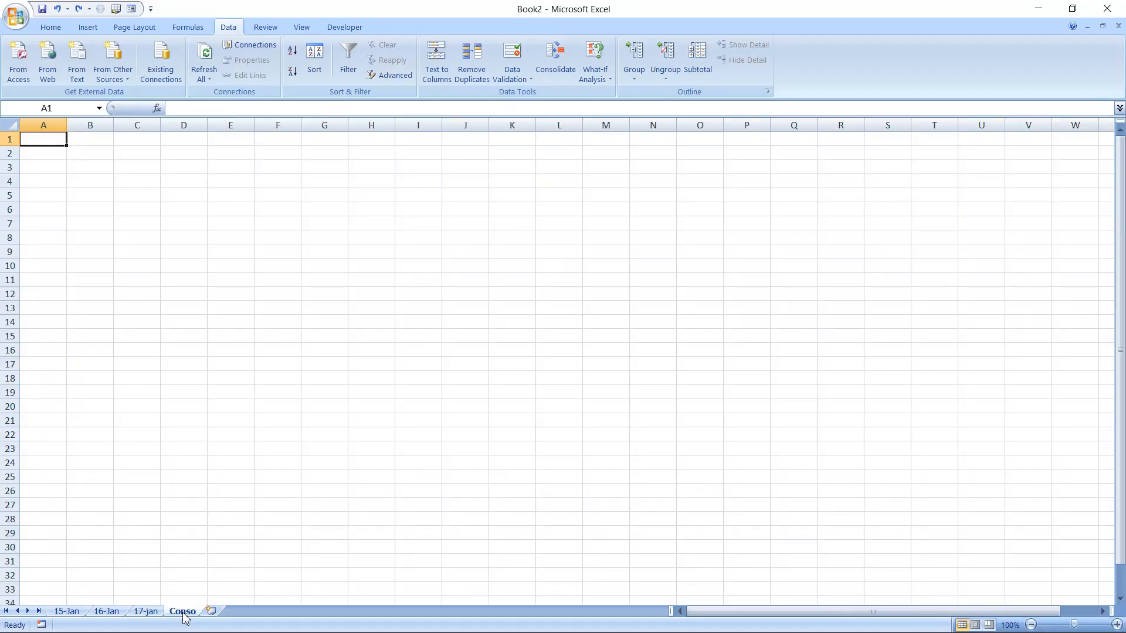
pyautogui.click(1116, 625)
pyautogui.click(1117, 625)
pyautogui.click(1117, 625)
pyautogui.click(1117, 625)
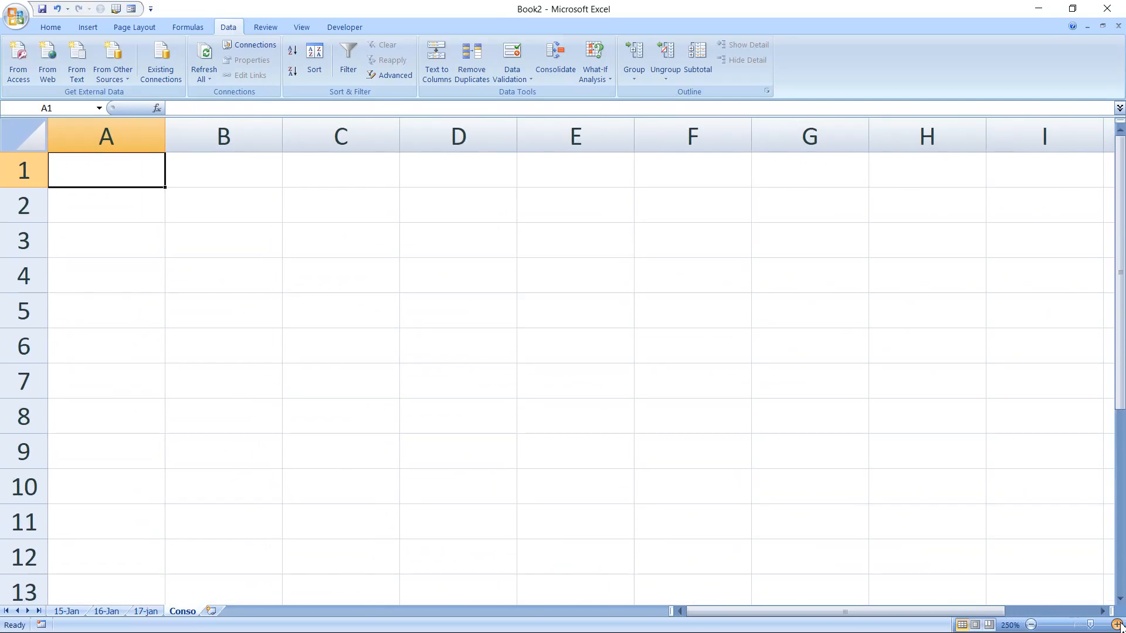
# Review the 15-Jan and 16-Jan sheets, noting Rice in A4, then return to Conso.
pyautogui.click(68, 611)
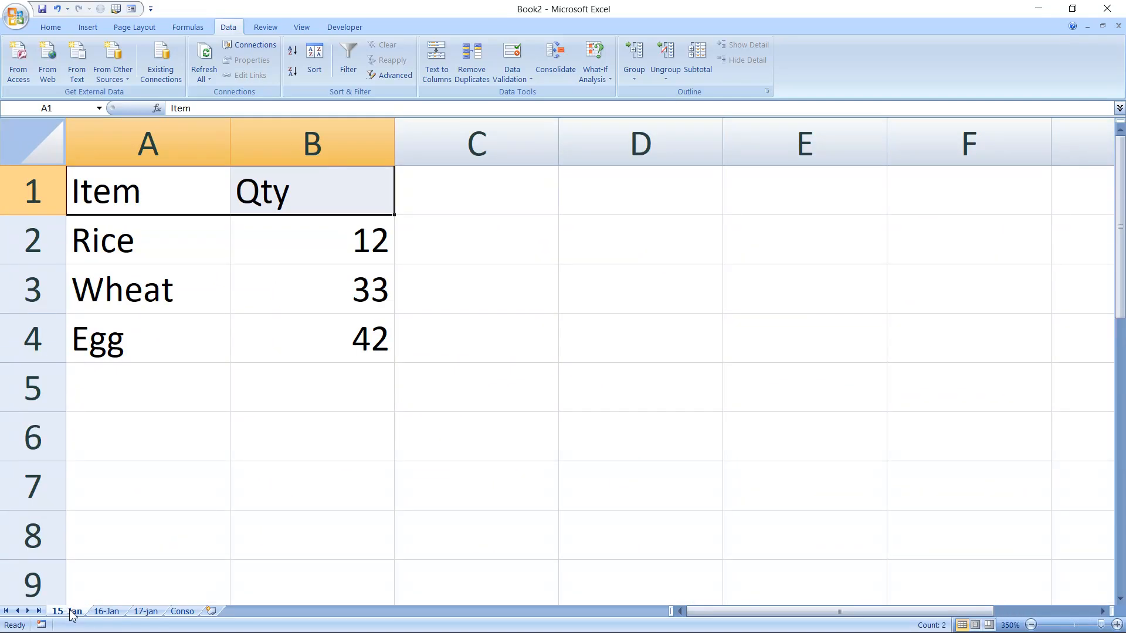
pyautogui.click(105, 612)
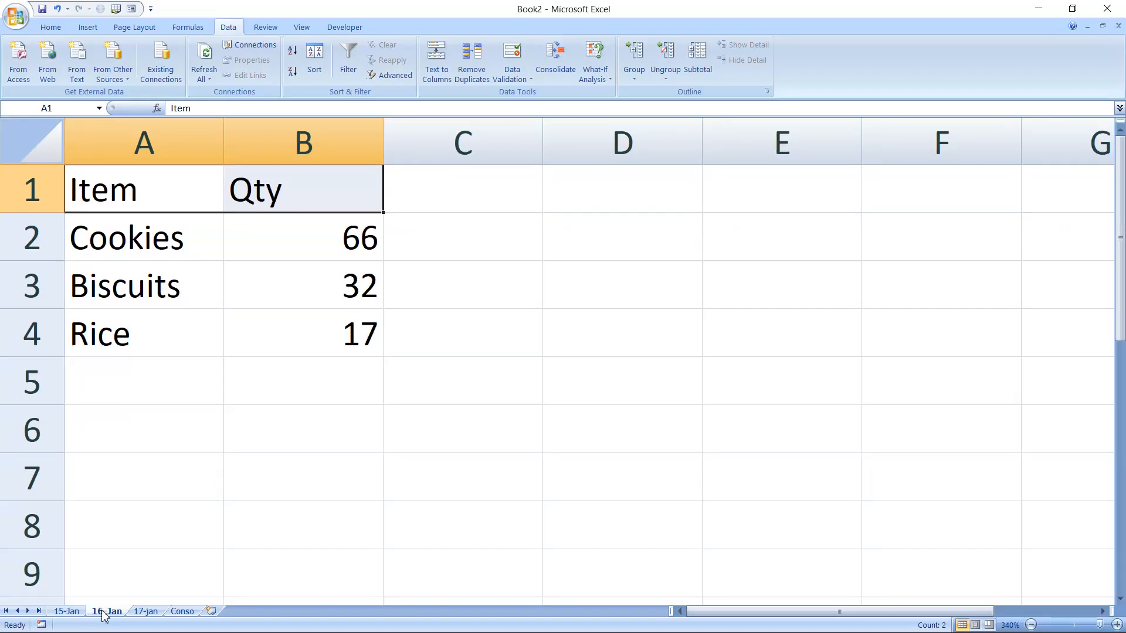
pyautogui.click(118, 335)
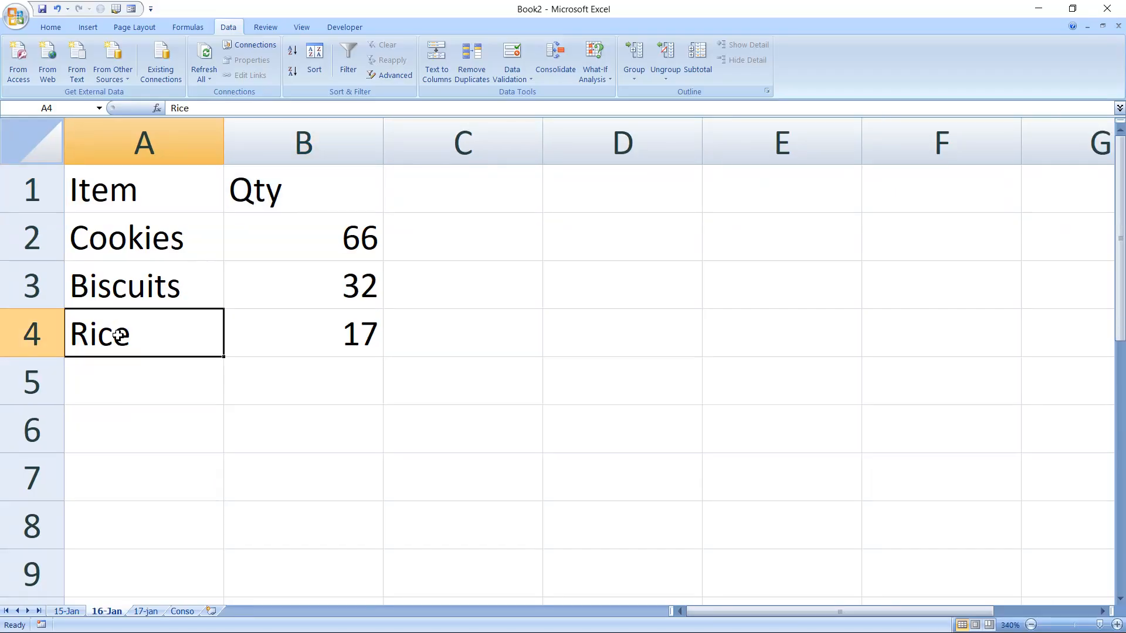
pyautogui.click(73, 612)
pyautogui.click(103, 612)
pyautogui.click(182, 612)
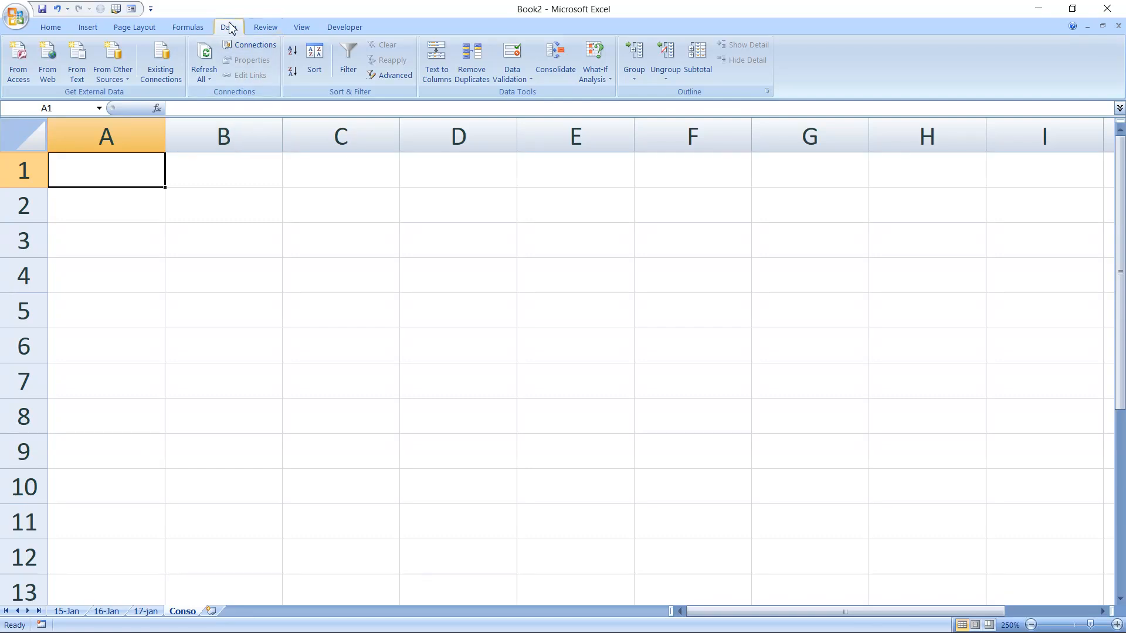
# In Consolidate with Sum, add the 15-Jan range A1:B4 as a reference.
pyautogui.click(554, 73)
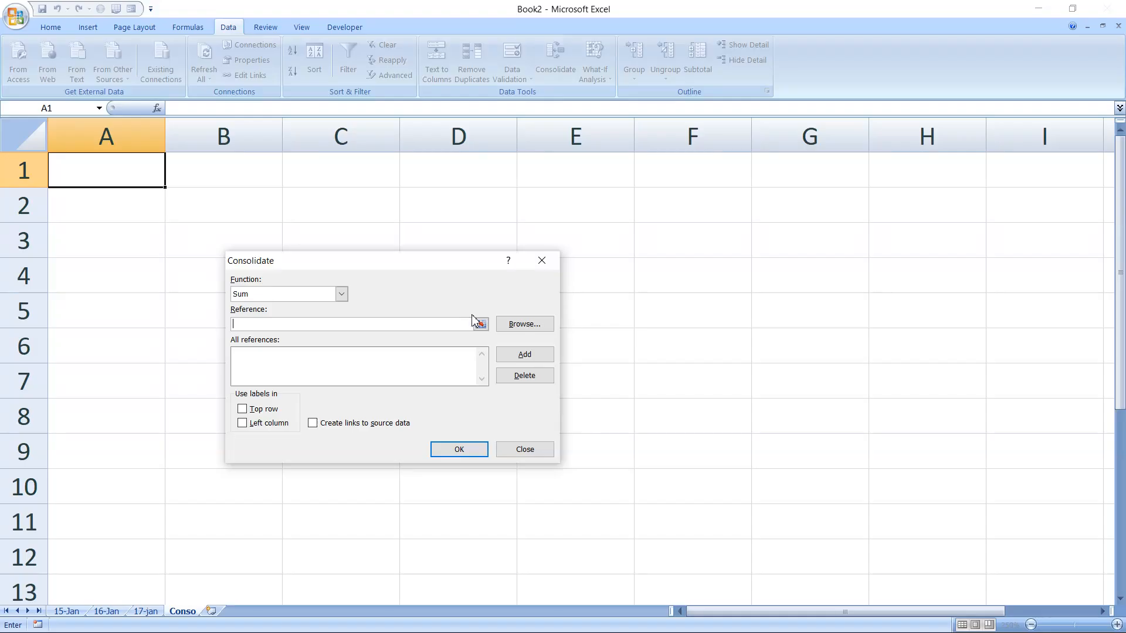
pyautogui.click(478, 324)
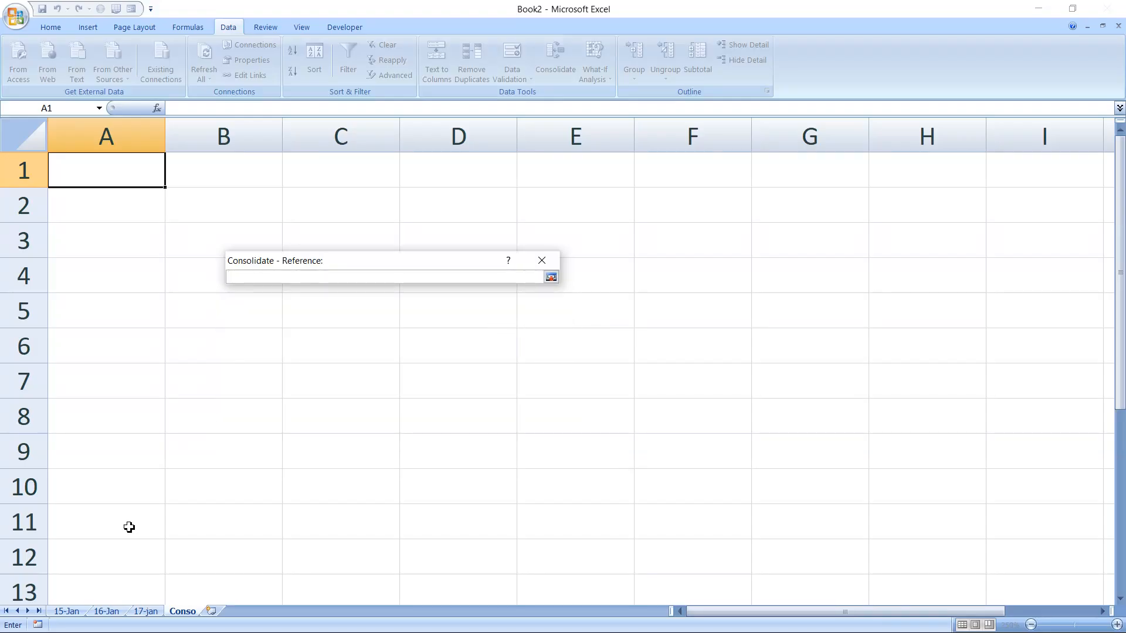
pyautogui.click(69, 612)
pyautogui.click(112, 200)
pyautogui.moveTo(145, 240); pyautogui.dragTo(281, 354)
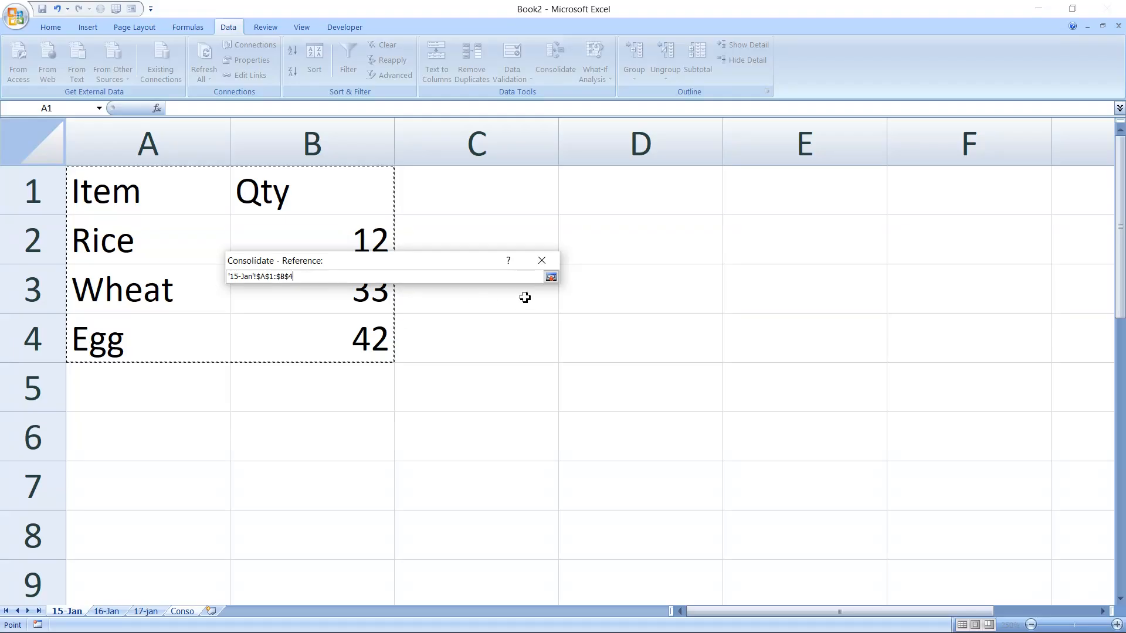
pyautogui.click(551, 277)
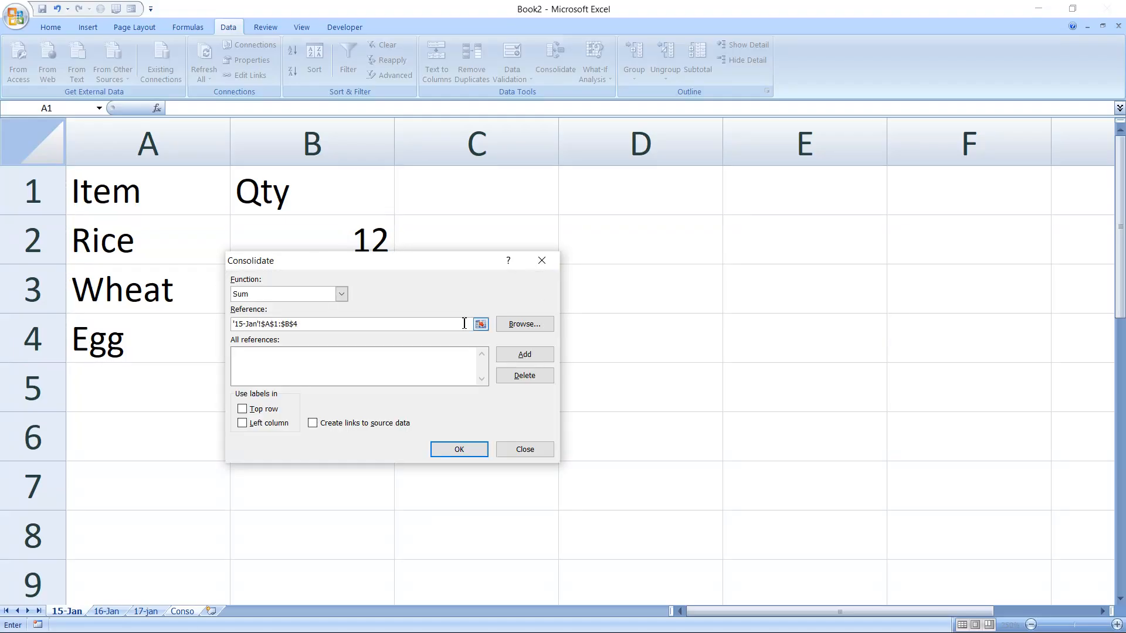
pyautogui.click(522, 356)
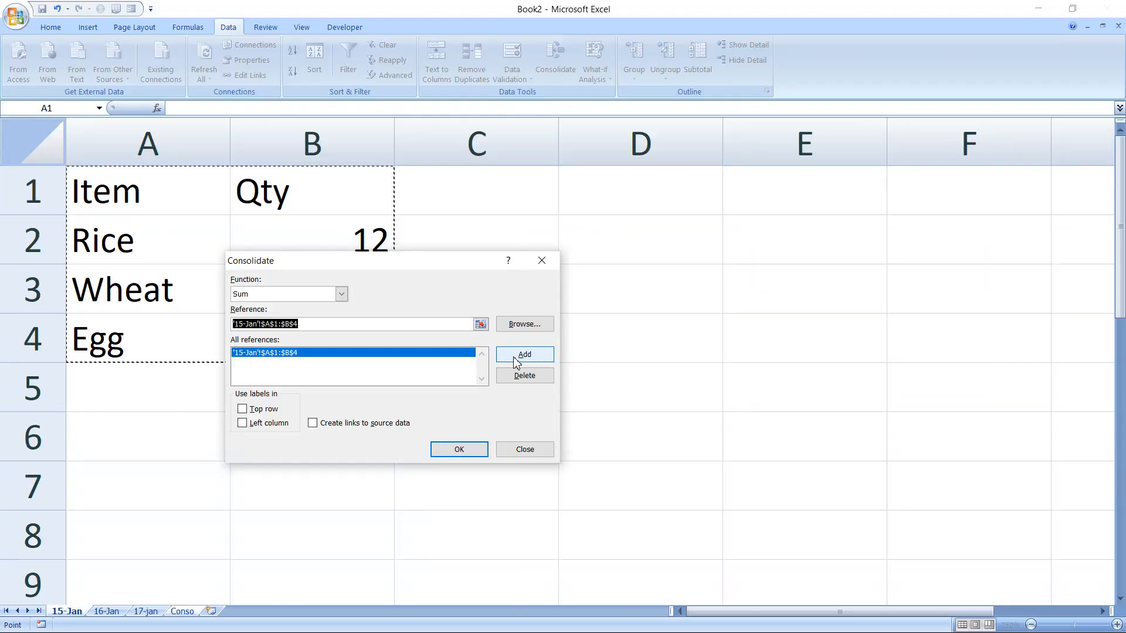
# Add the 16-Jan and 17-jan A1:B4 ranges and enable Top row labels.
pyautogui.click(109, 611)
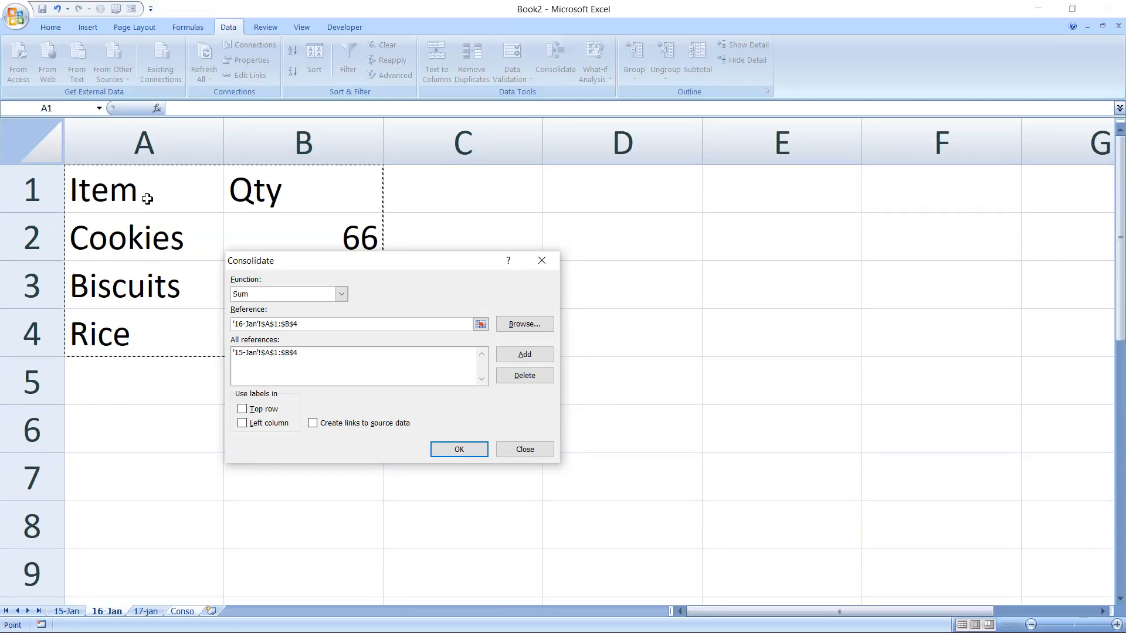
pyautogui.click(516, 356)
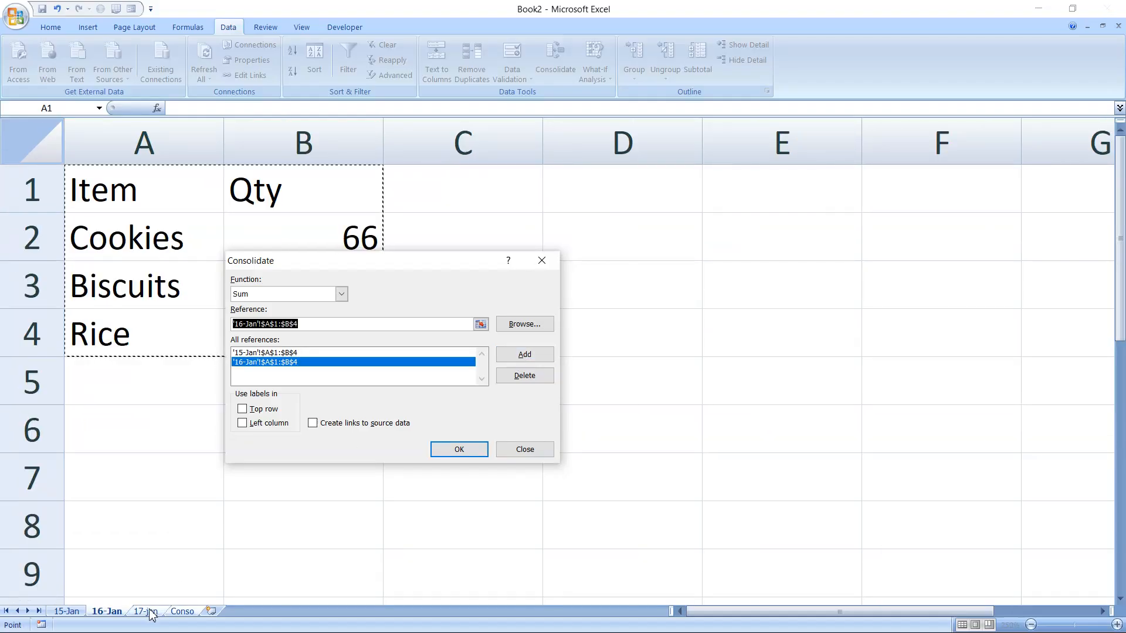
pyautogui.click(146, 612)
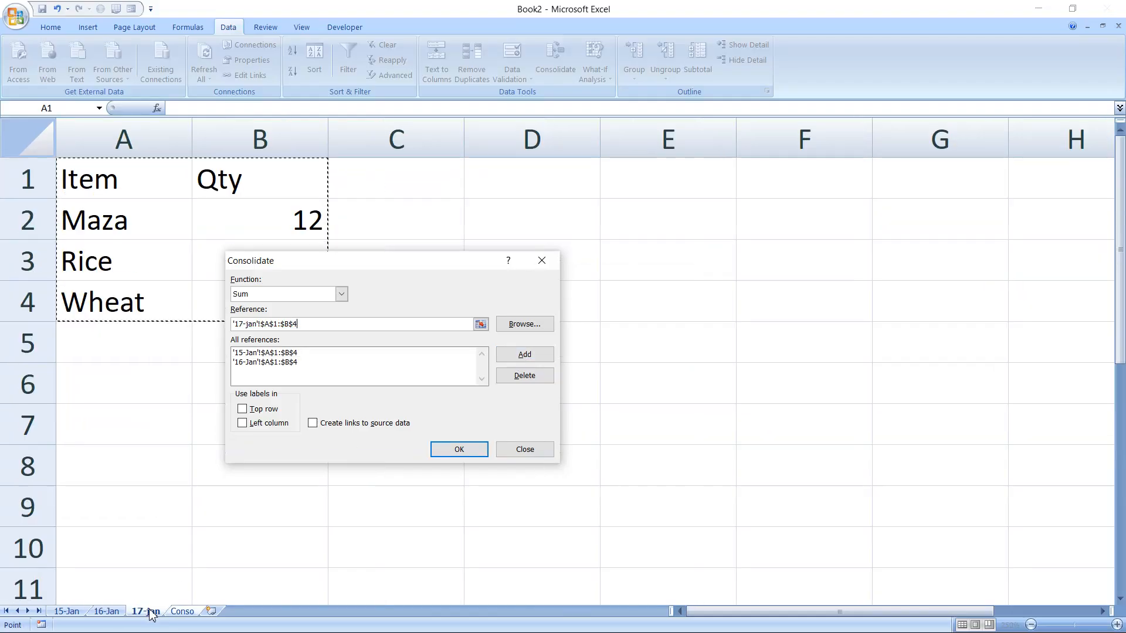
pyautogui.click(516, 357)
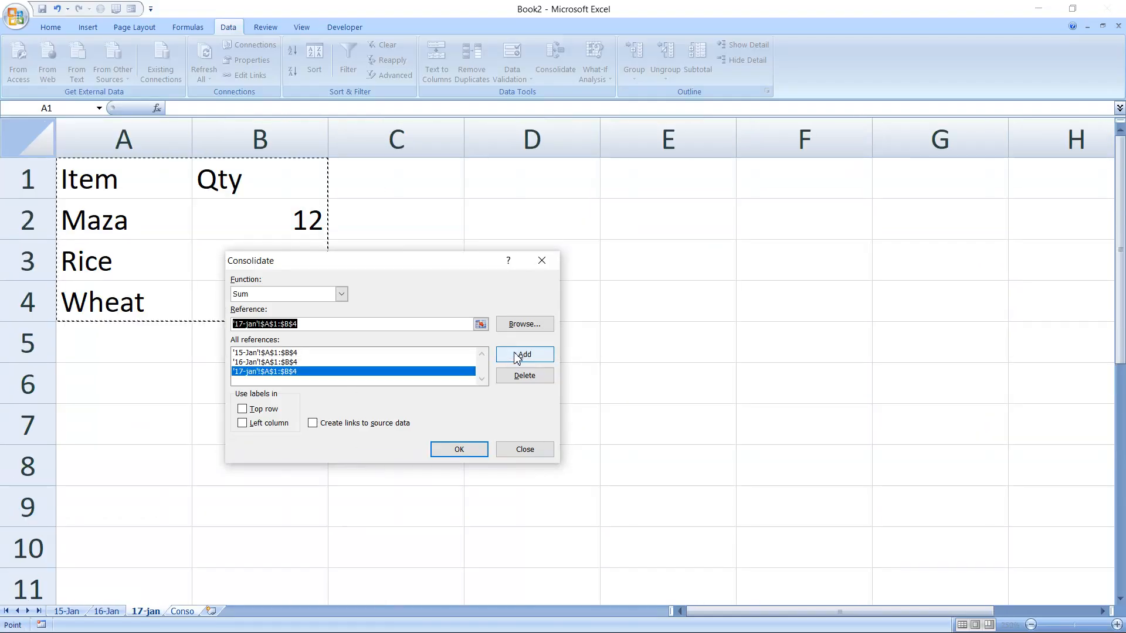
pyautogui.click(242, 409)
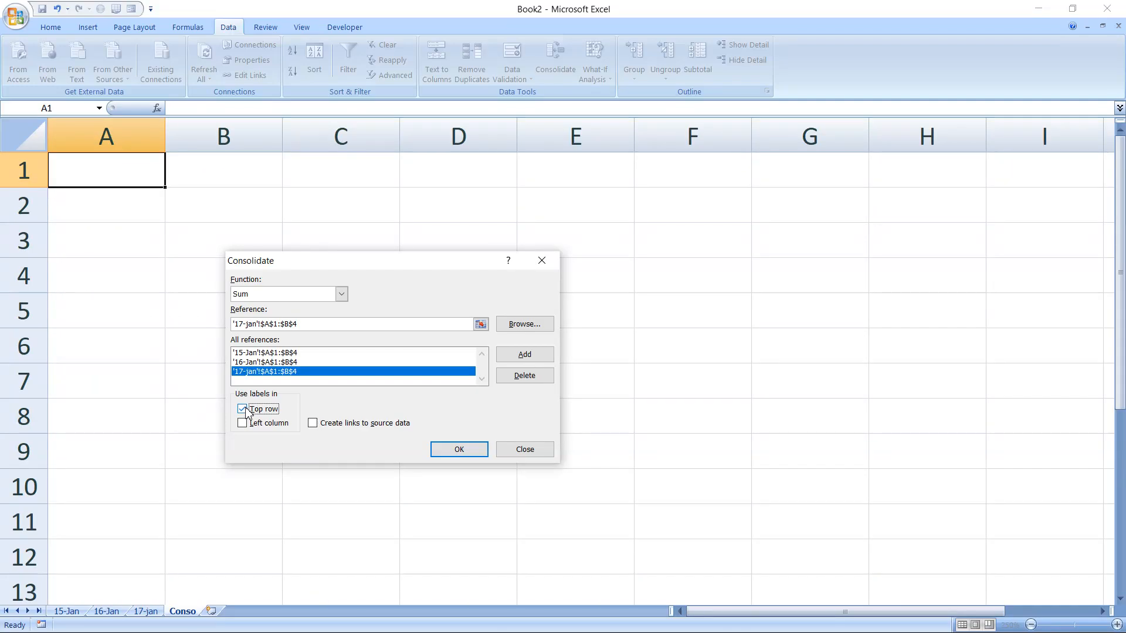
# Enable Left column labels and links to source data, then consolidate onto Conso.
pyautogui.click(243, 423)
pyautogui.click(315, 424)
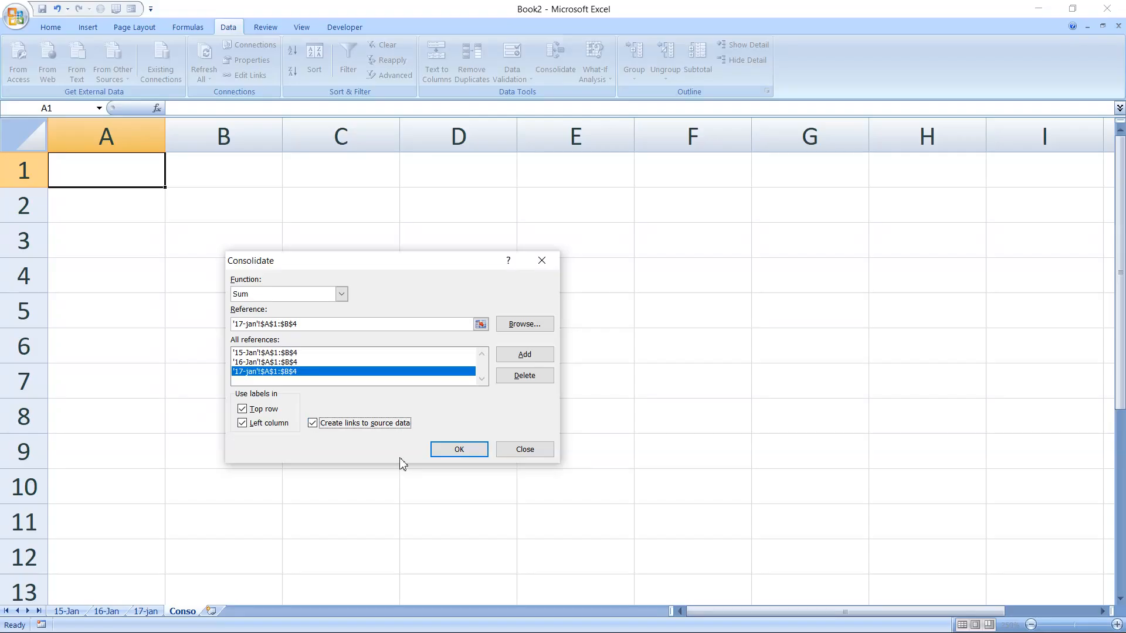
pyautogui.click(463, 452)
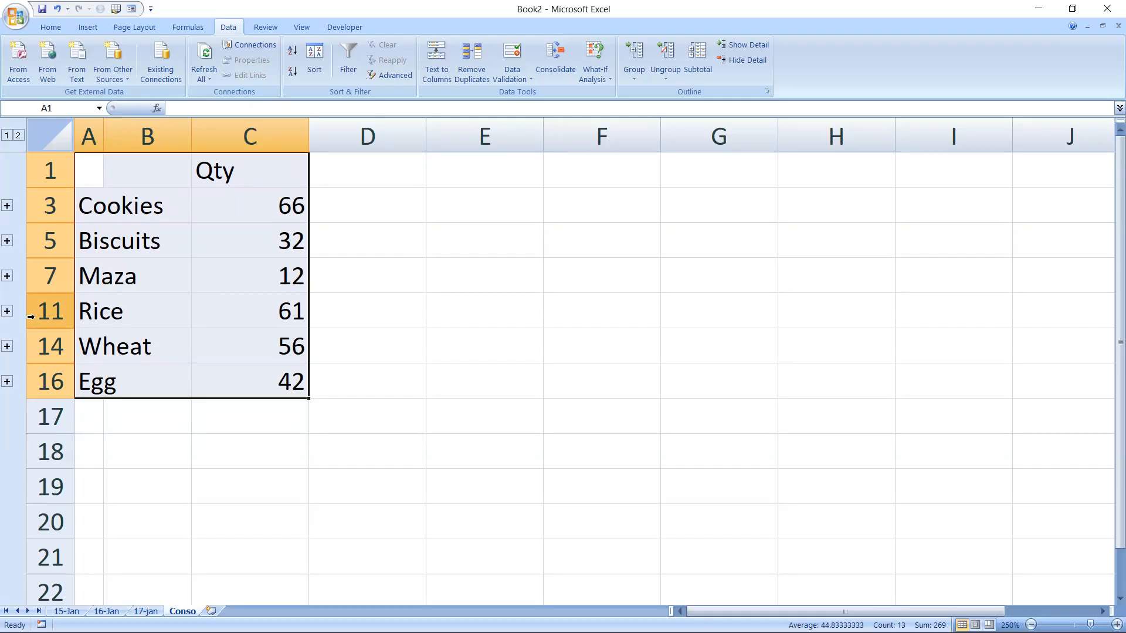
# Expand then collapse the Maza and Rice outline groups to inspect per-sheet quantities.
pyautogui.click(7, 276)
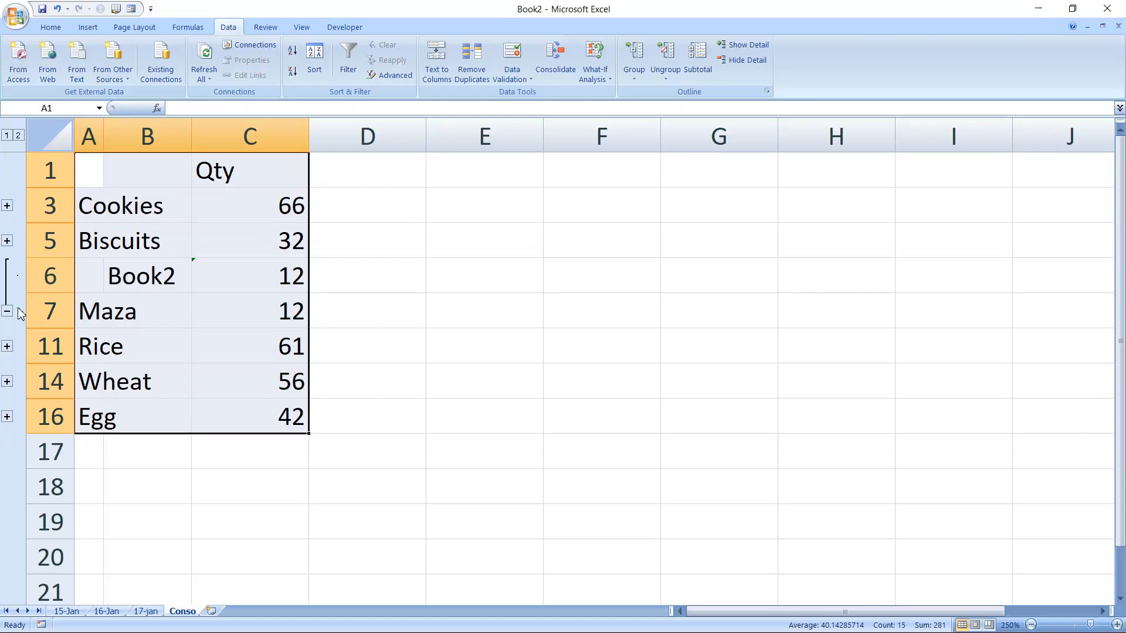
pyautogui.click(7, 346)
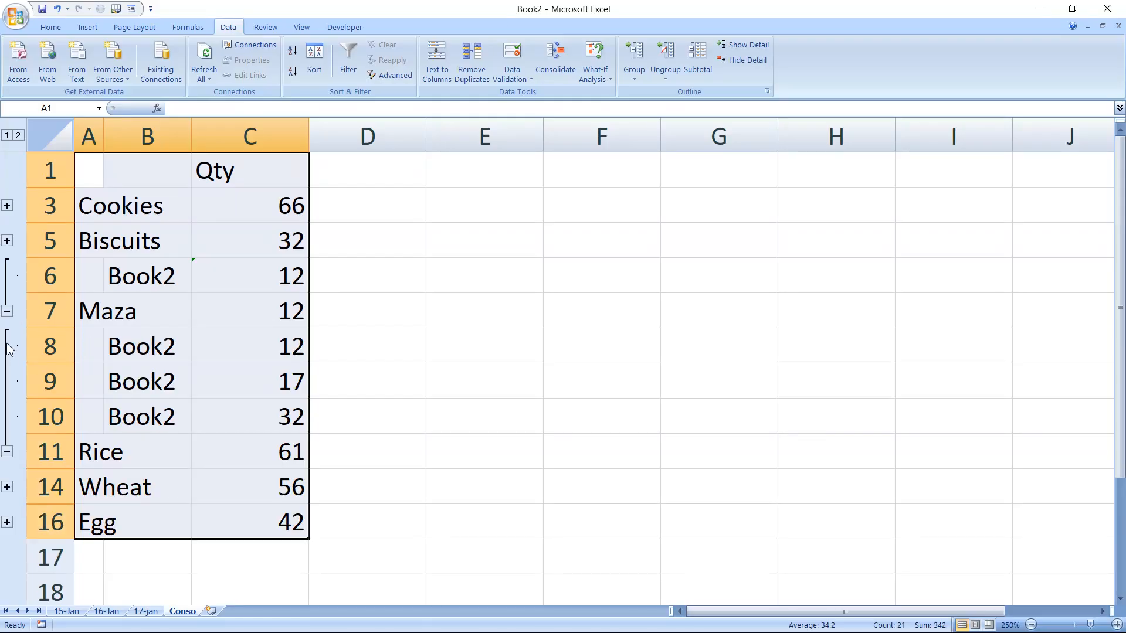
pyautogui.click(10, 313)
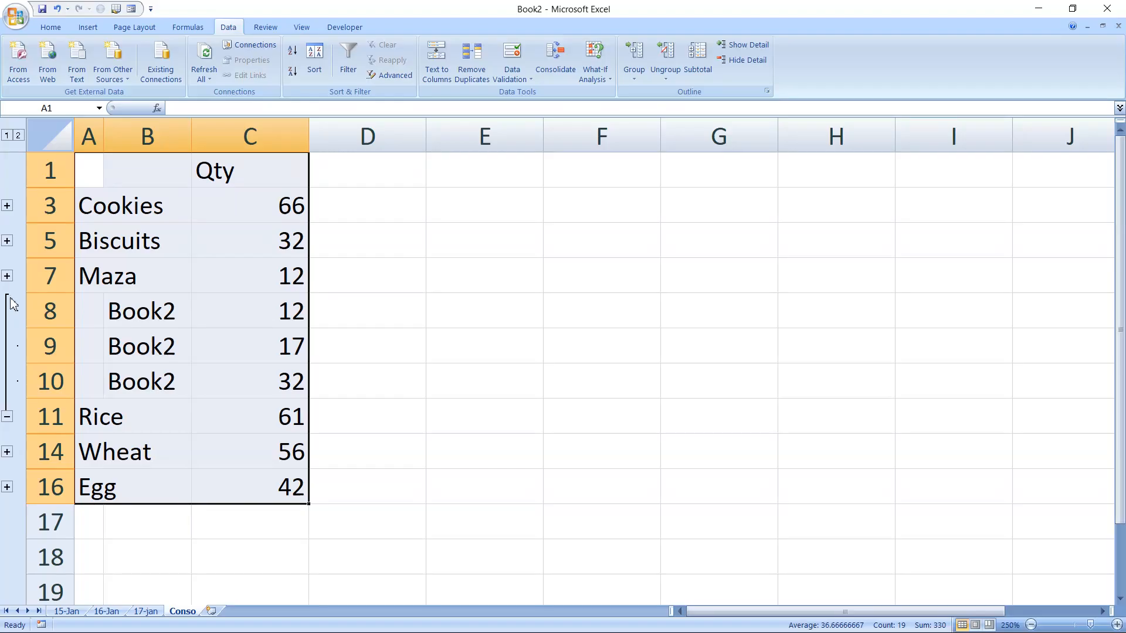
pyautogui.click(7, 417)
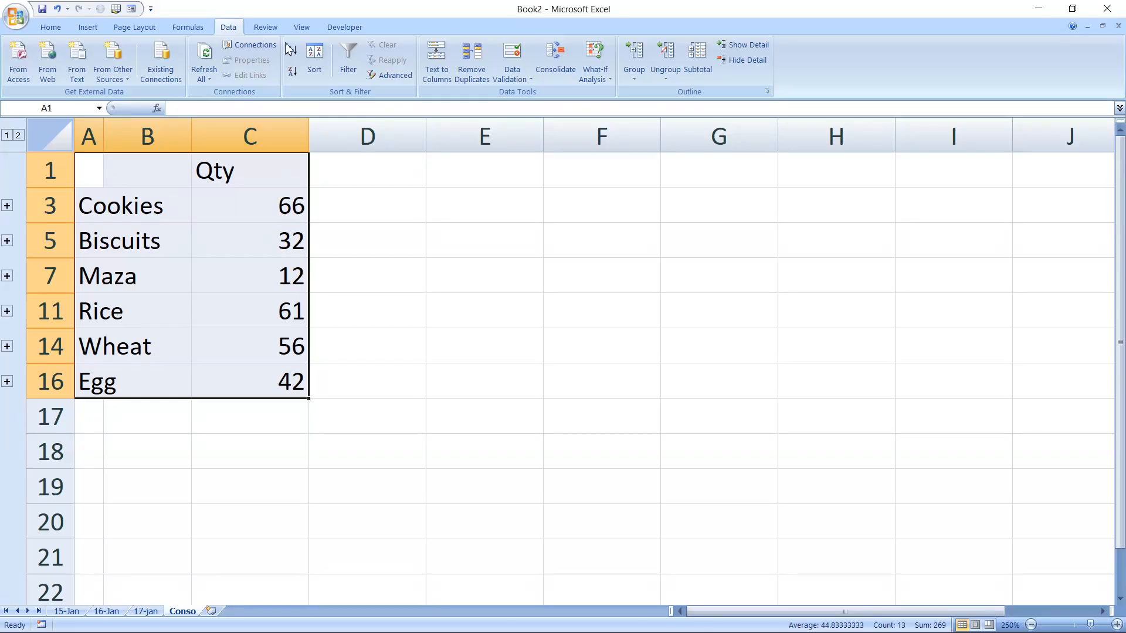
pyautogui.click(307, 28)
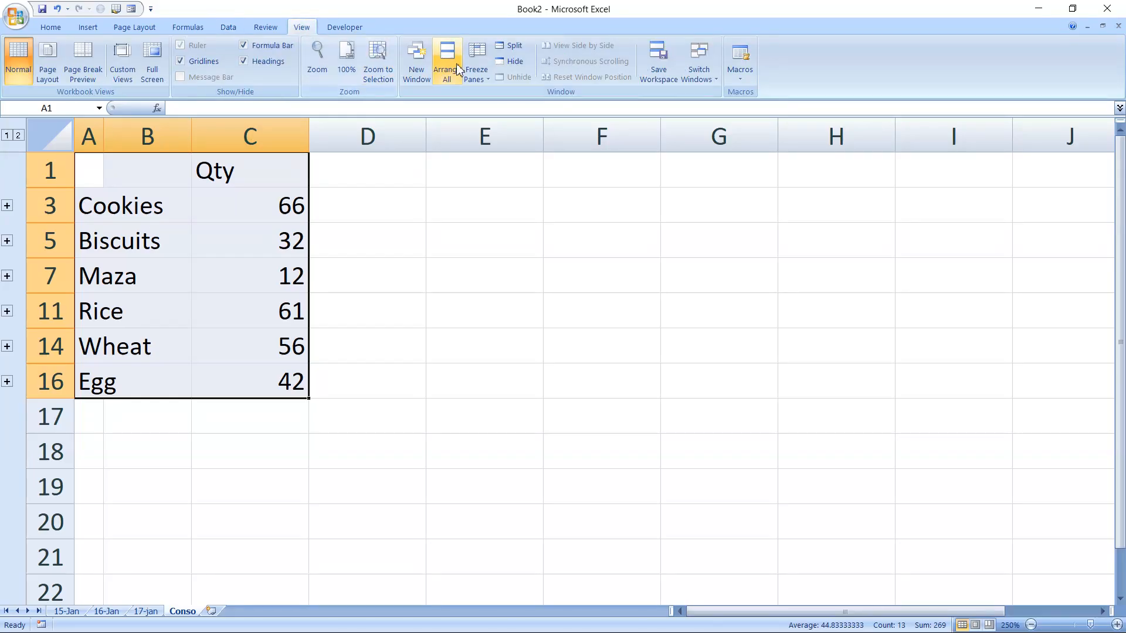
# Open three new workbook windows showing the 17-jan, 16-Jan and 15-Jan sheets.
pyautogui.click(426, 67)
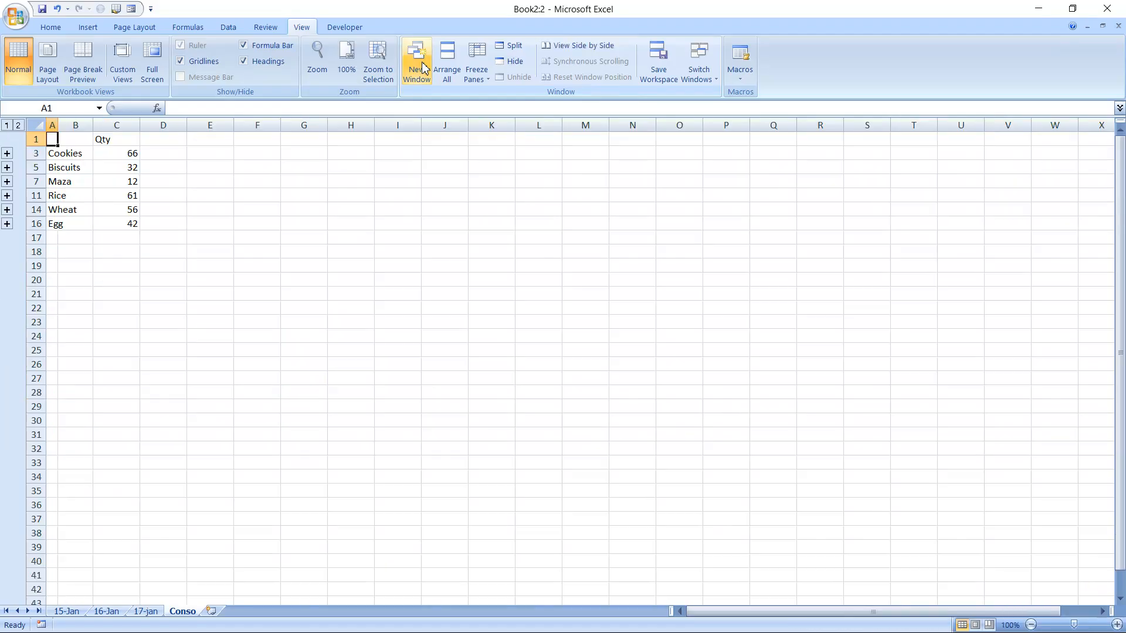
pyautogui.click(144, 611)
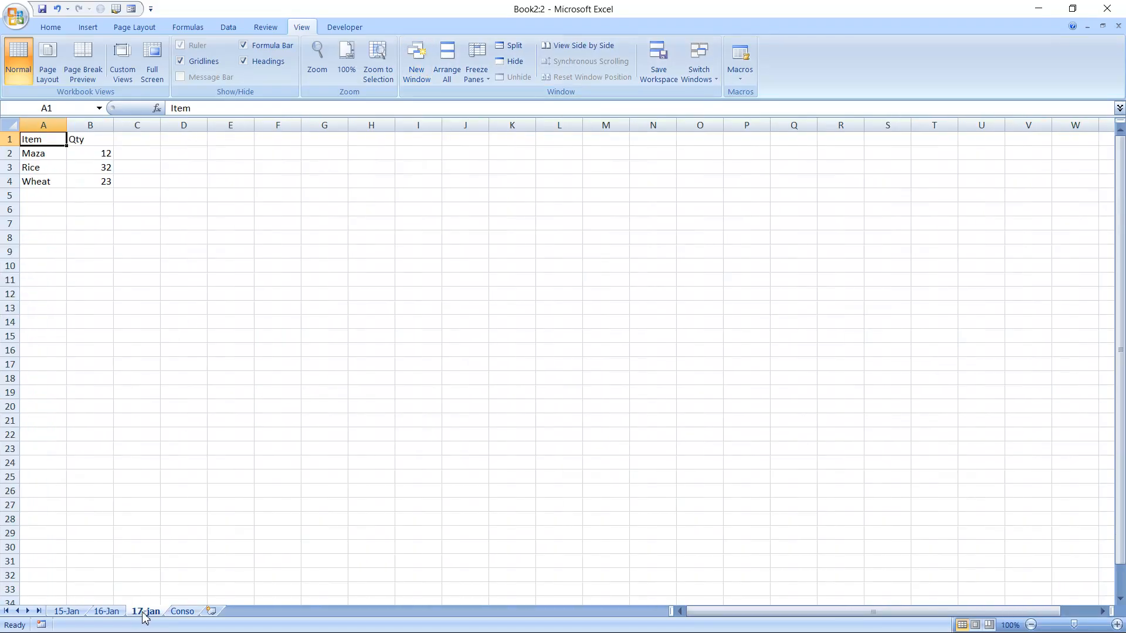
pyautogui.click(420, 68)
pyautogui.click(109, 613)
pyautogui.click(416, 65)
pyautogui.click(72, 611)
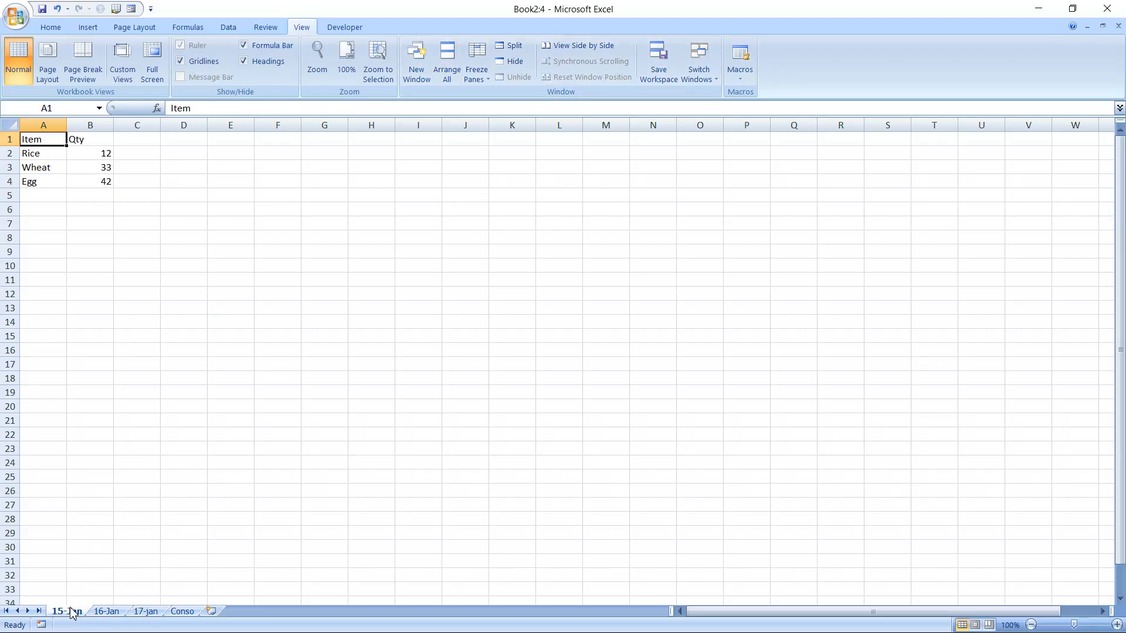
# Arrange all open windows vertically side by side.
pyautogui.click(450, 76)
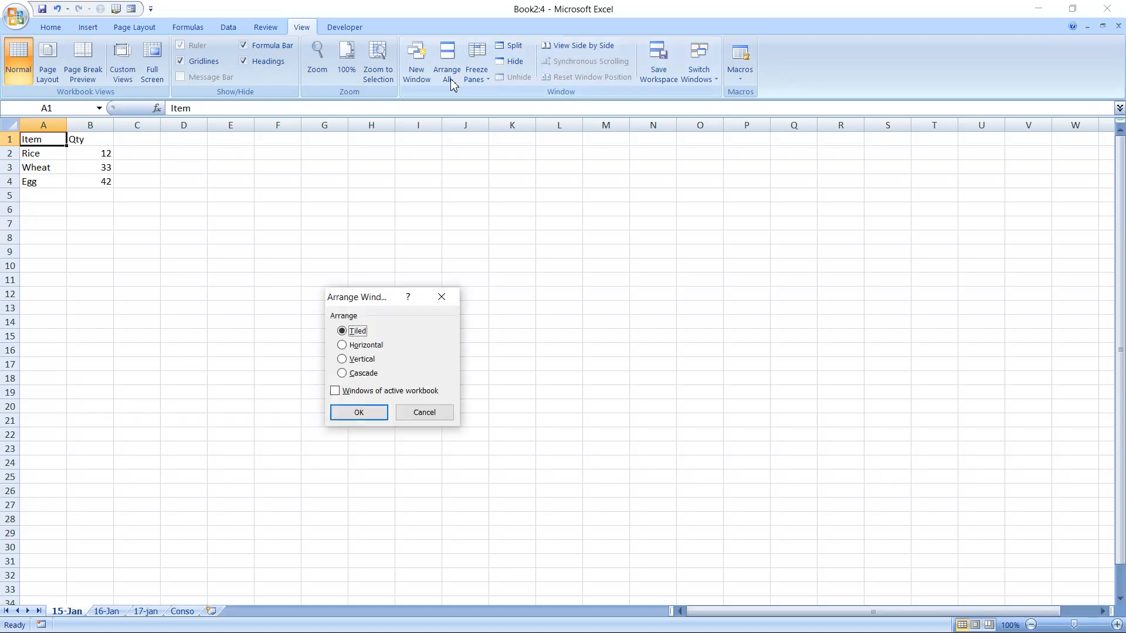
pyautogui.click(348, 360)
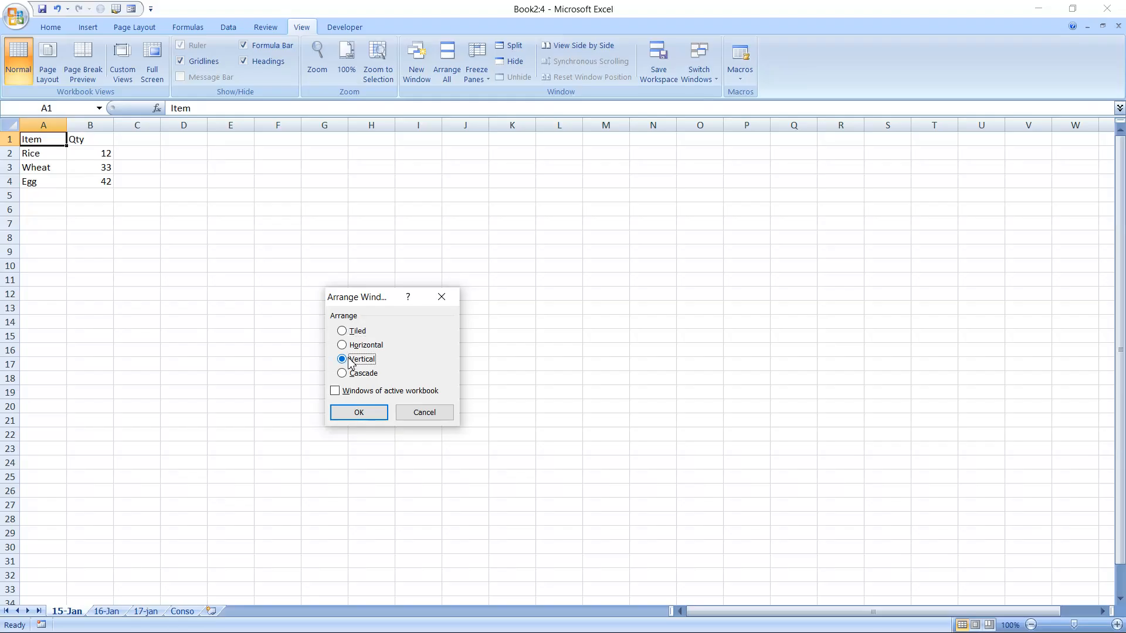
pyautogui.click(365, 419)
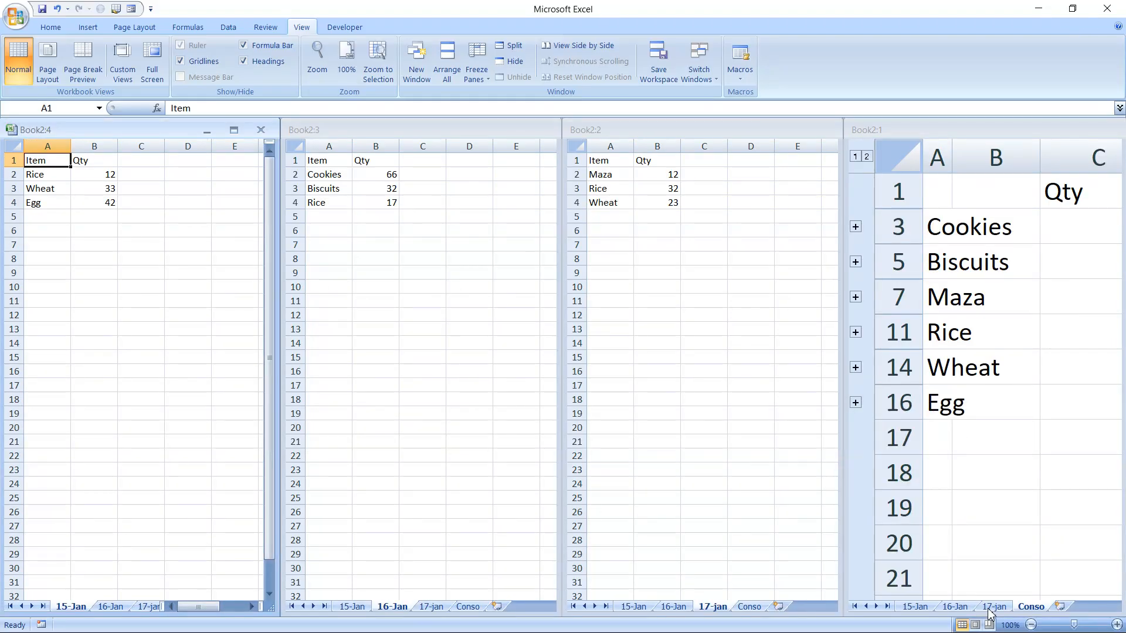
# Adjust zoom in the 15-Jan and Conso windows so the totals are visible.
pyautogui.click(1031, 625)
pyautogui.click(1031, 625)
pyautogui.click(1032, 625)
pyautogui.click(1031, 625)
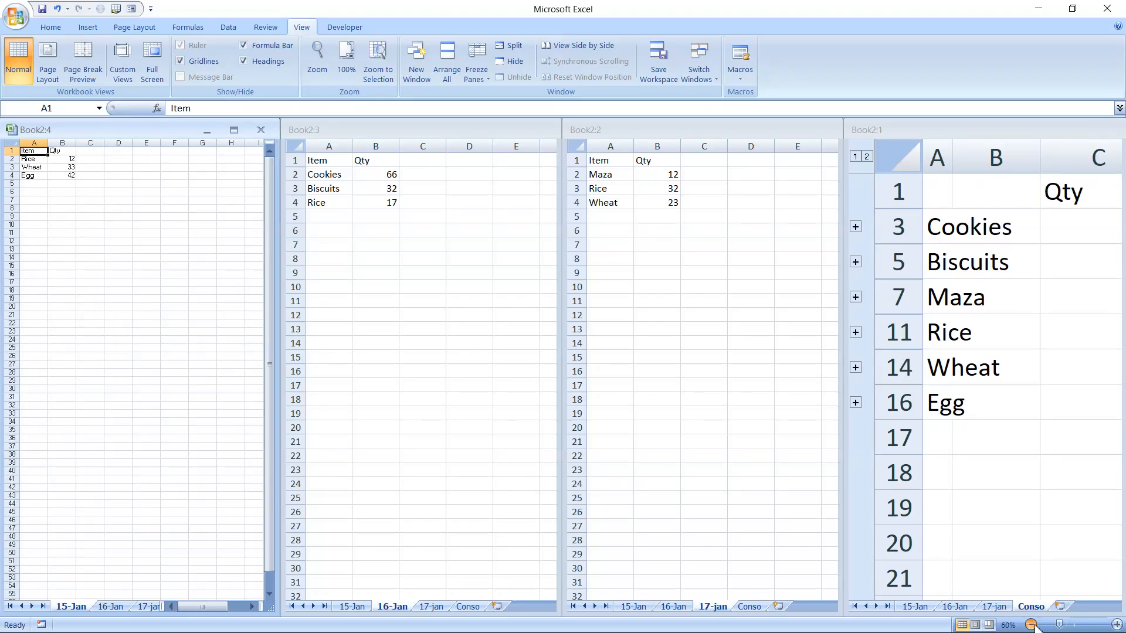
pyautogui.click(1117, 625)
pyautogui.click(1117, 625)
pyautogui.click(1117, 625)
pyautogui.click(1117, 625)
pyautogui.click(1117, 625)
pyautogui.click(1117, 625)
pyautogui.click(1117, 625)
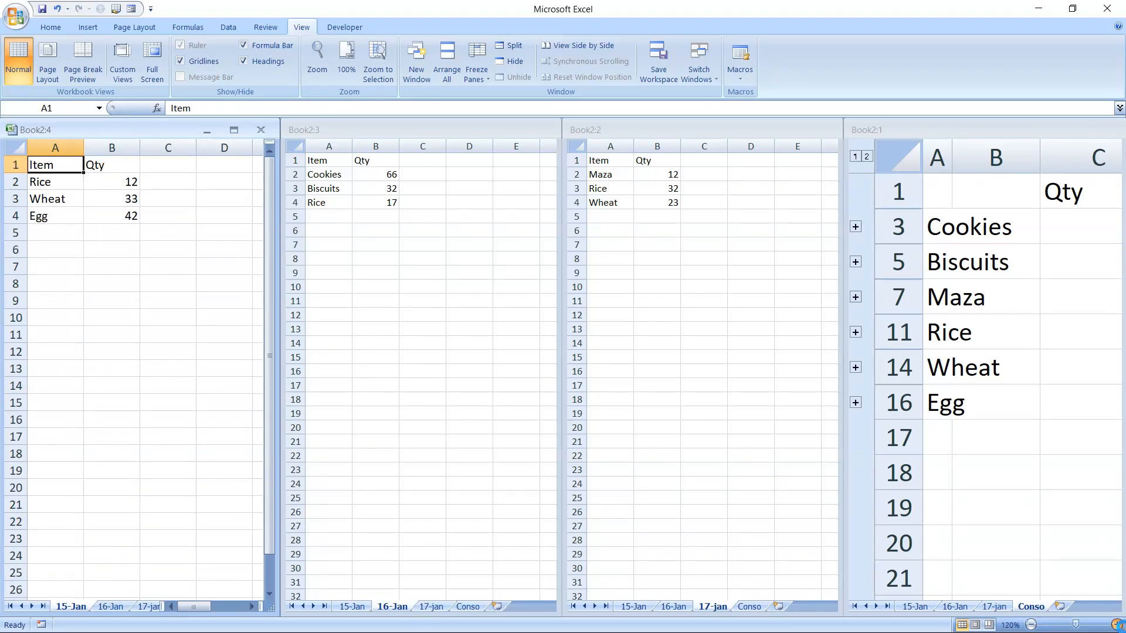
pyautogui.click(1117, 625)
pyautogui.click(1117, 625)
pyautogui.click(1117, 625)
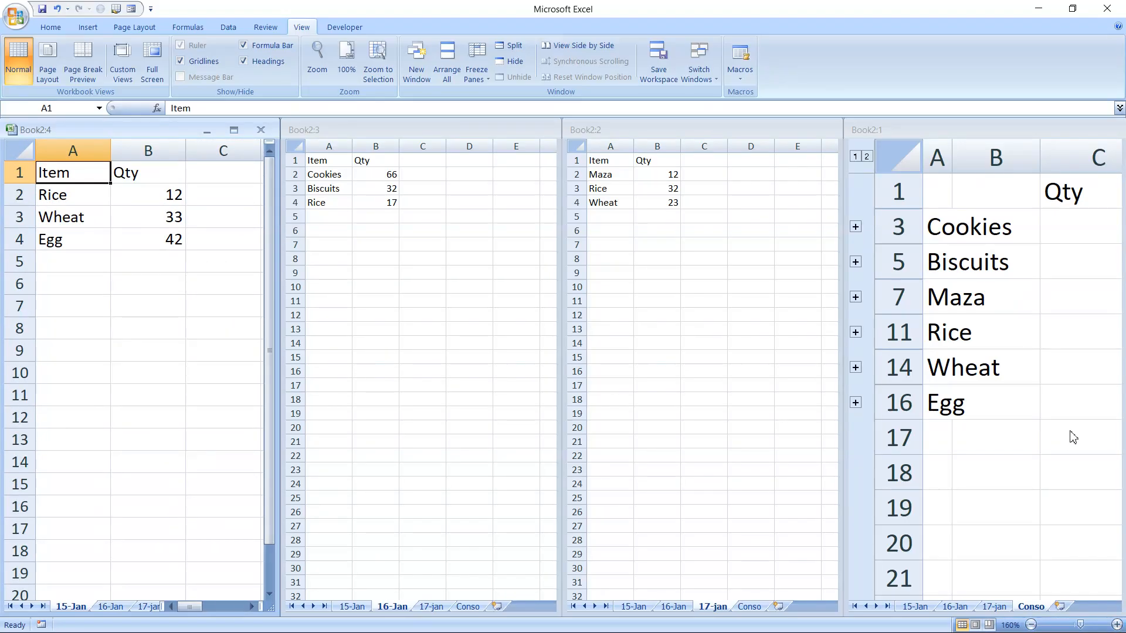
pyautogui.click(1043, 275)
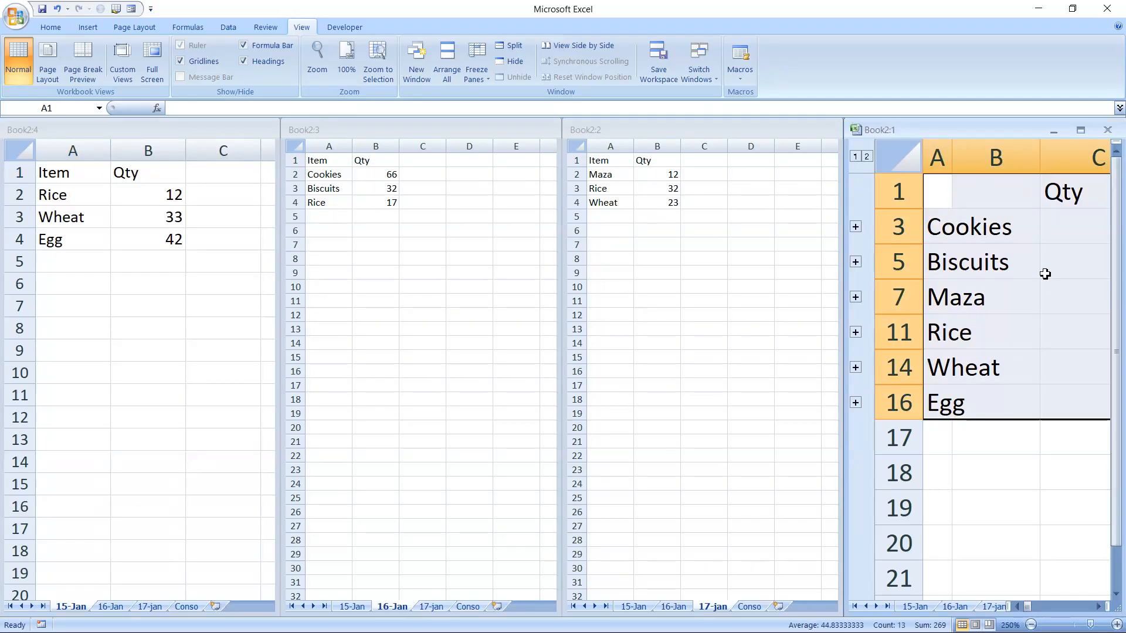
pyautogui.click(1031, 625)
pyautogui.click(1031, 625)
pyautogui.click(1031, 625)
pyautogui.click(1031, 625)
pyautogui.click(1031, 625)
pyautogui.click(1031, 625)
pyautogui.click(1031, 625)
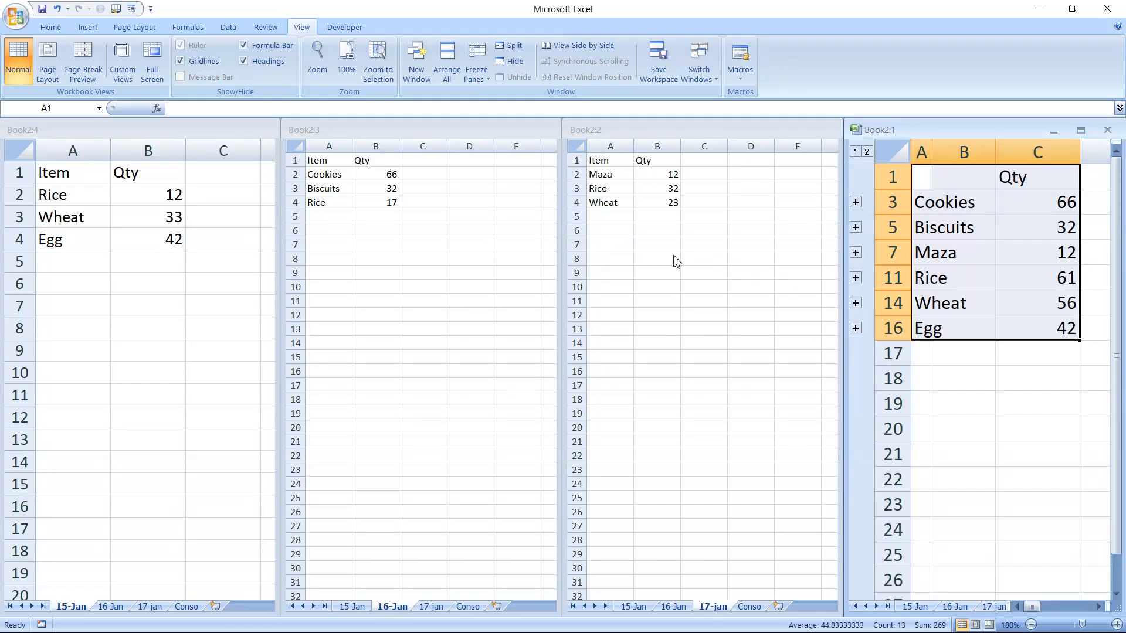
pyautogui.click(649, 275)
# In 17-jan B9, start a SUM referencing the 15-Jan B2 and 16-Jan B4 Rice quantities.
pyautogui.click(650, 275)
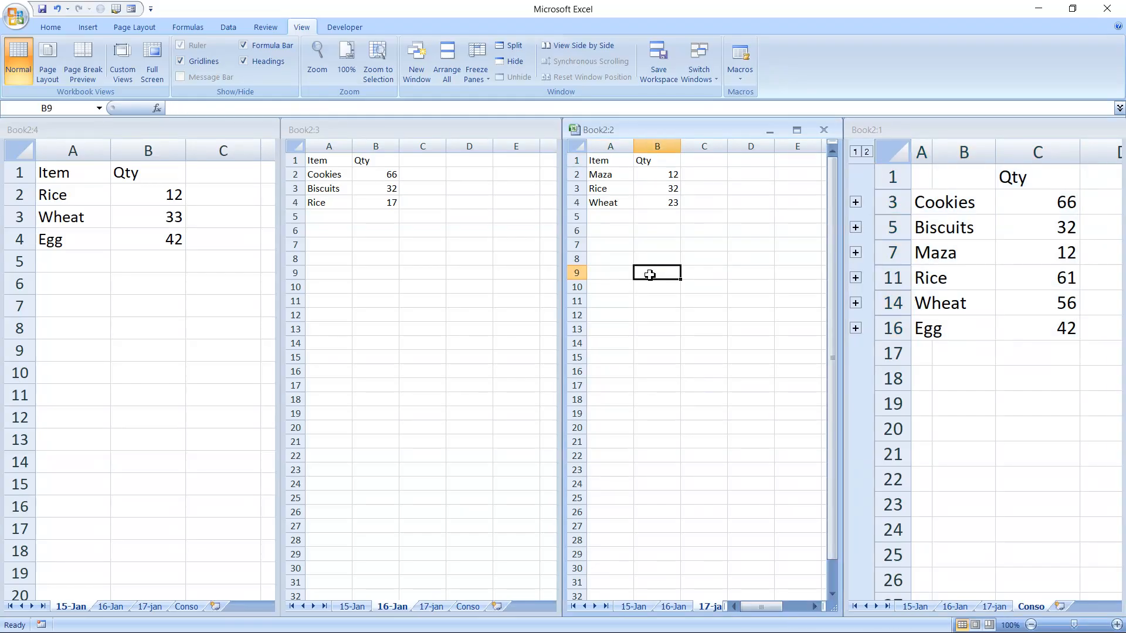
pyautogui.write('=sum')
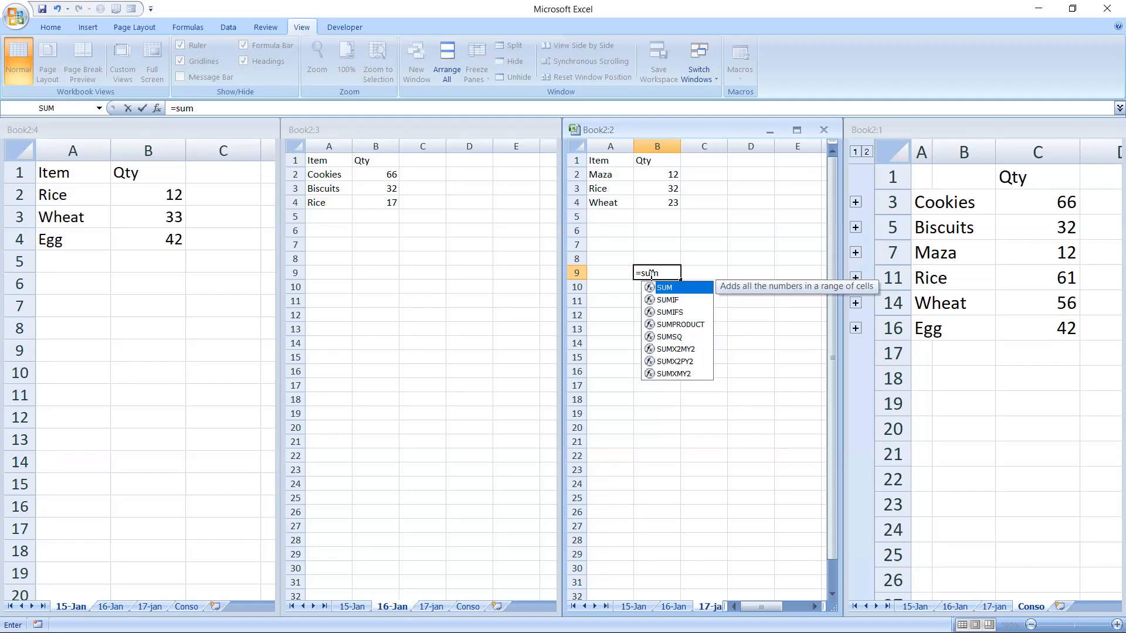
pyautogui.press('Tab')
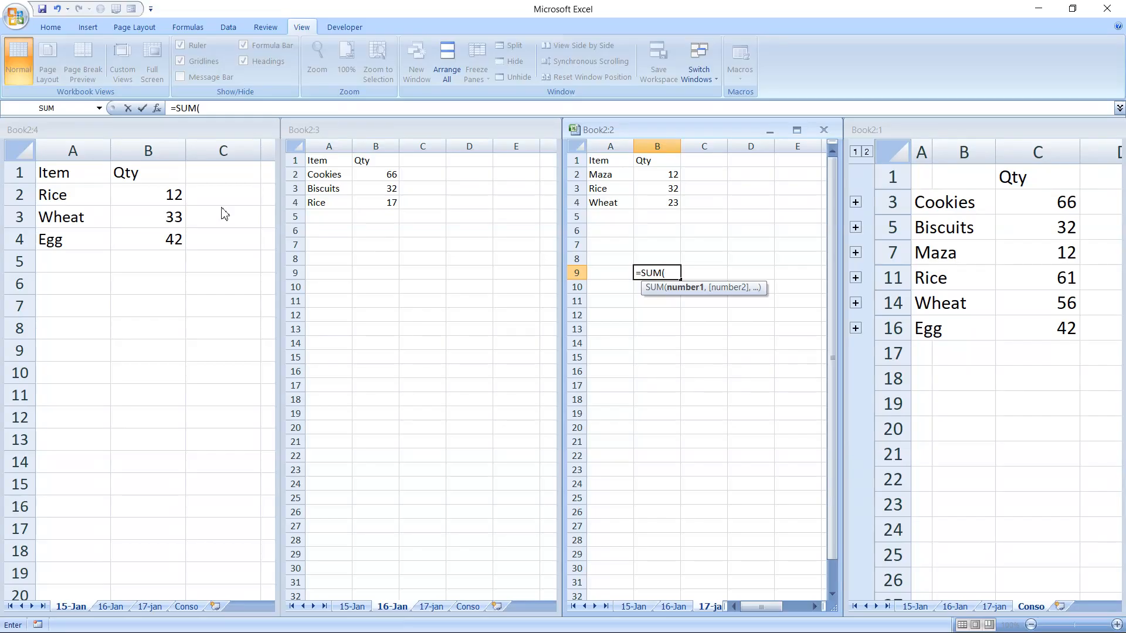
pyautogui.click(169, 200)
pyautogui.click(169, 200)
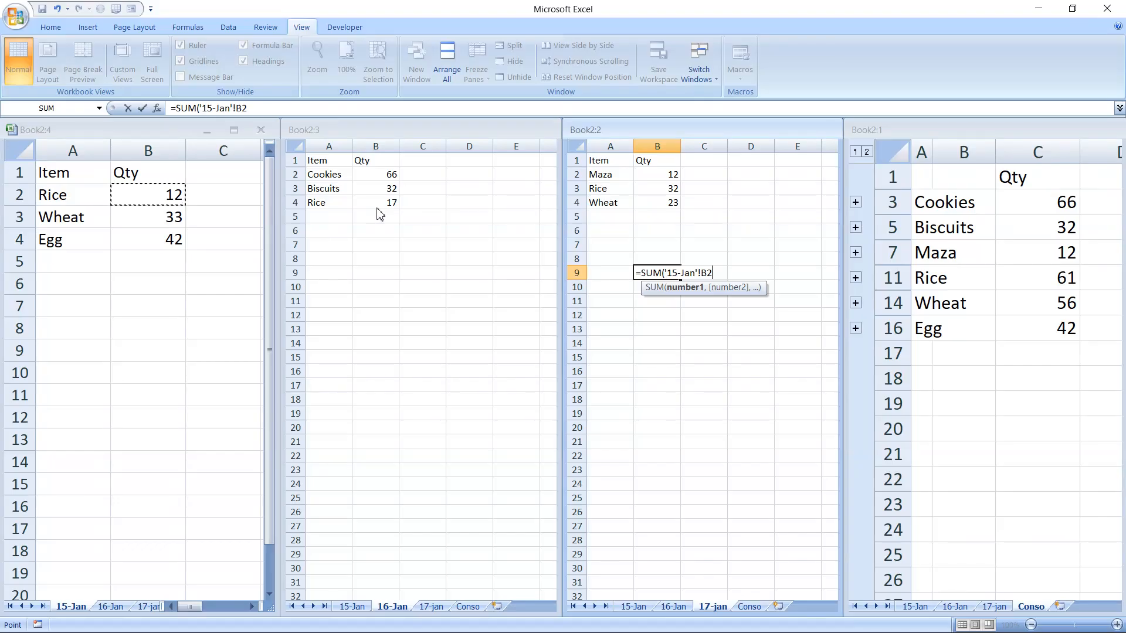
pyautogui.write(',')
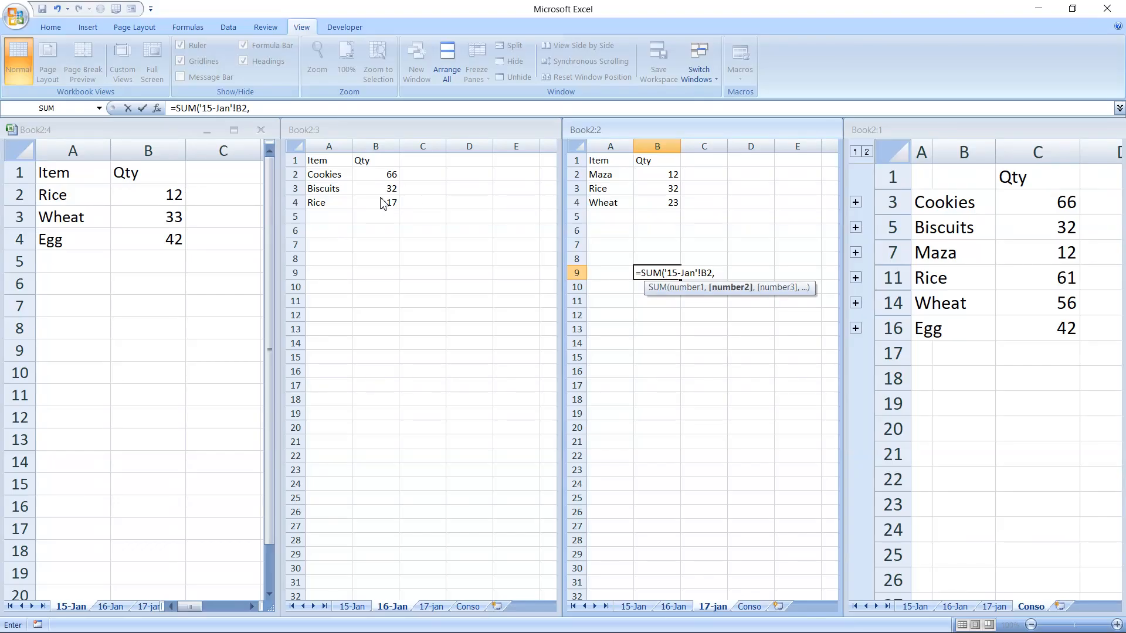
pyautogui.click(385, 205)
pyautogui.click(385, 206)
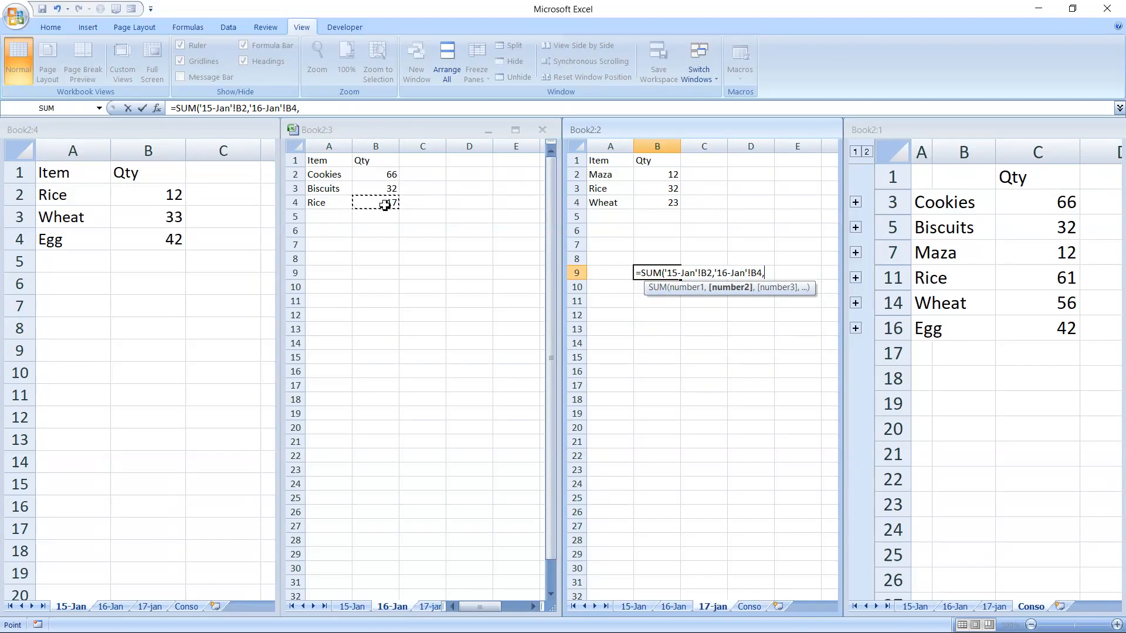
# Add 17-jan B3 to finish the formula showing 61, then open the screen recorder controls.
pyautogui.write(',')
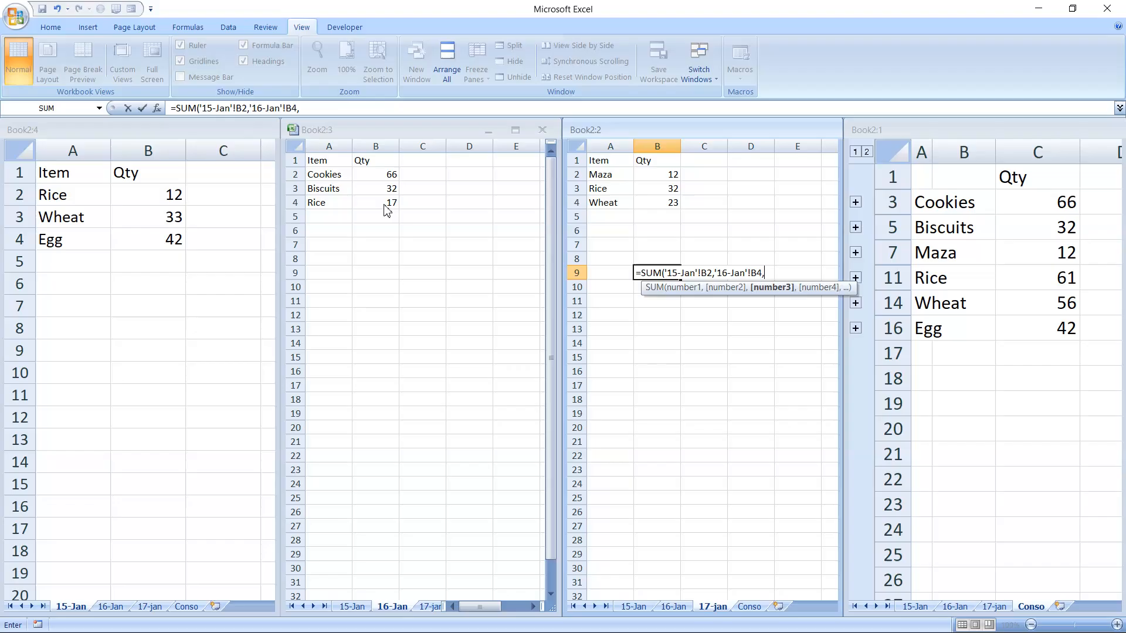
pyautogui.click(663, 195)
pyautogui.click(662, 191)
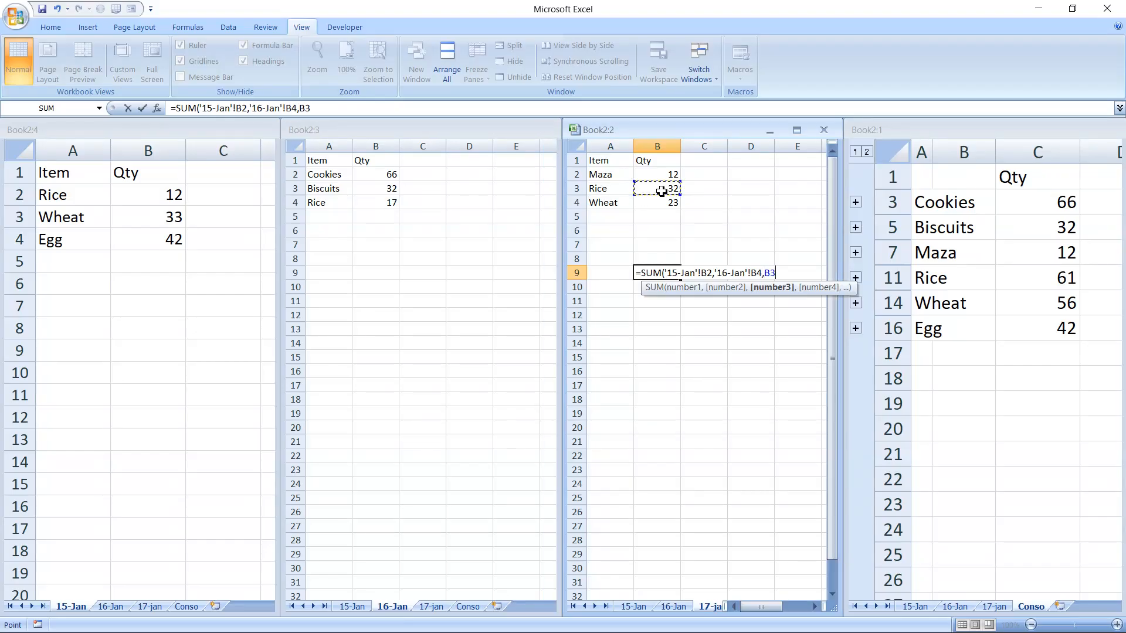
pyautogui.write(')')
pyautogui.press('Tab')
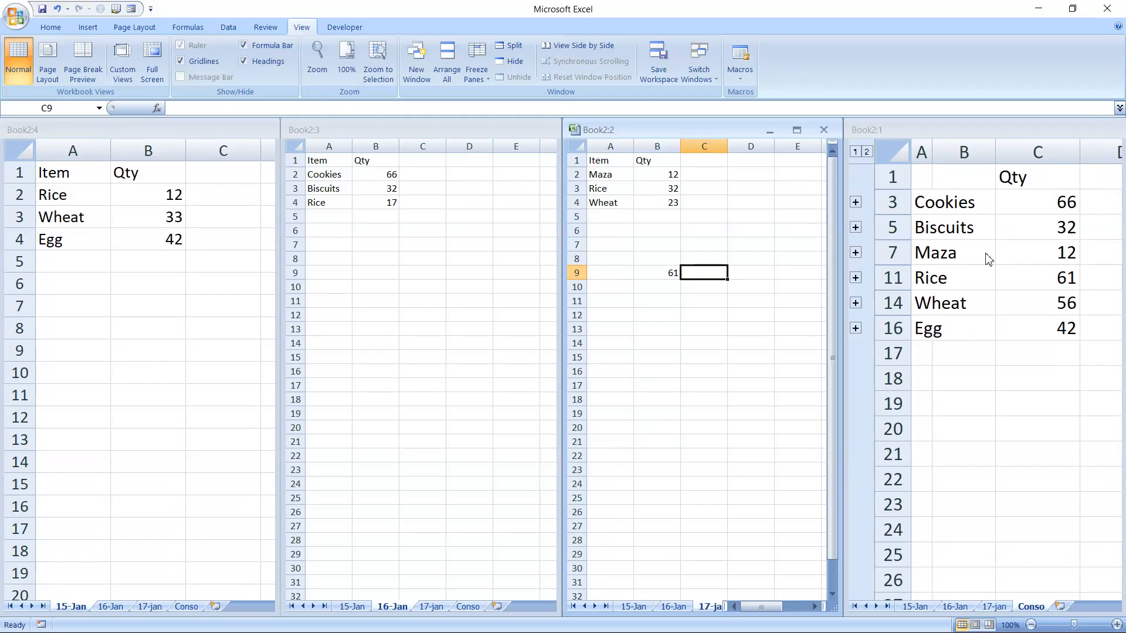
pyautogui.press('super')
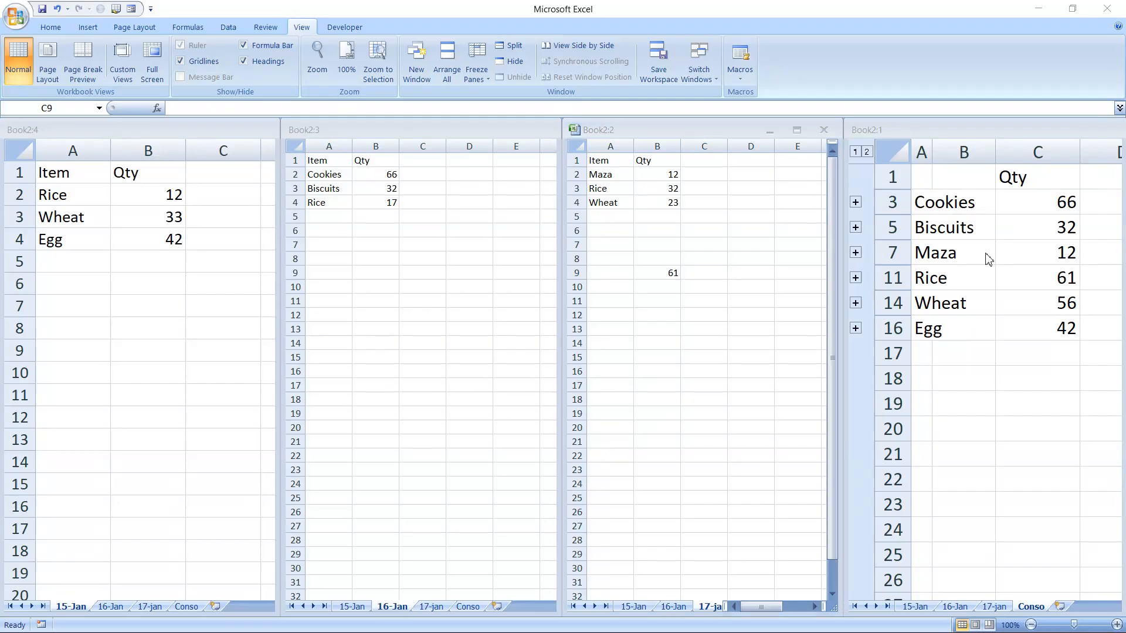
pyautogui.click(638, 620)
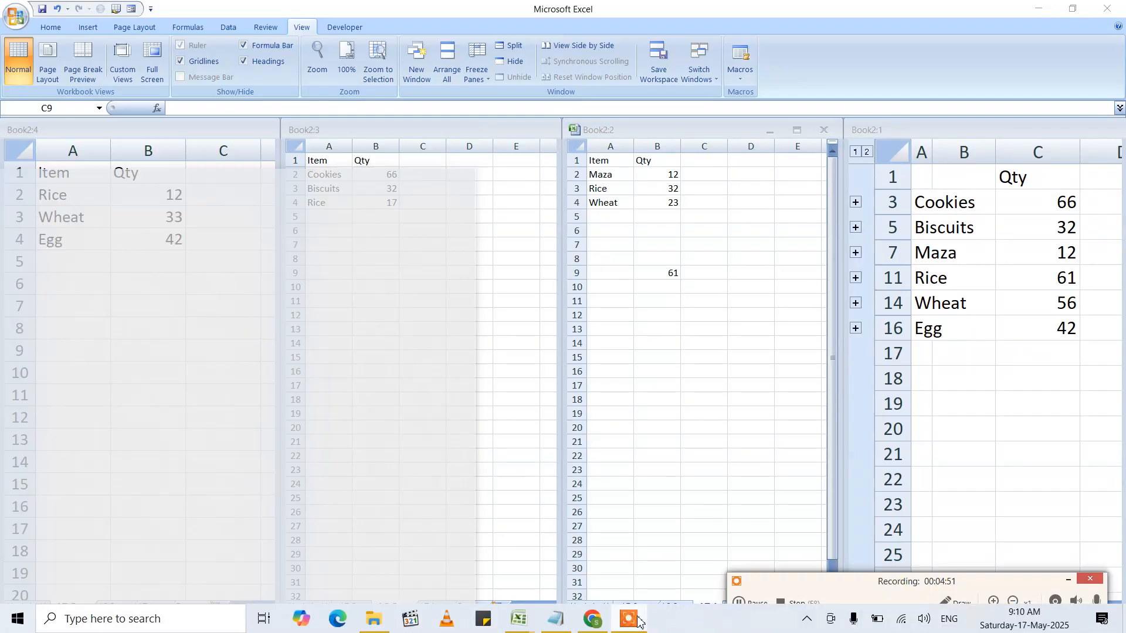